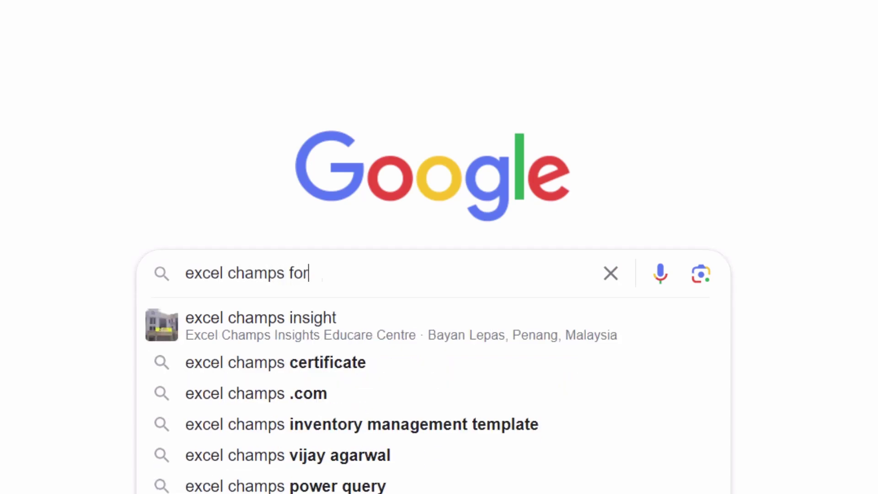
Search Google for 'excel champs formulas' and open the Excel Champs formulas list page
{"action": "type", "text": "mulas"}
{"action": "key", "text": "Return"}
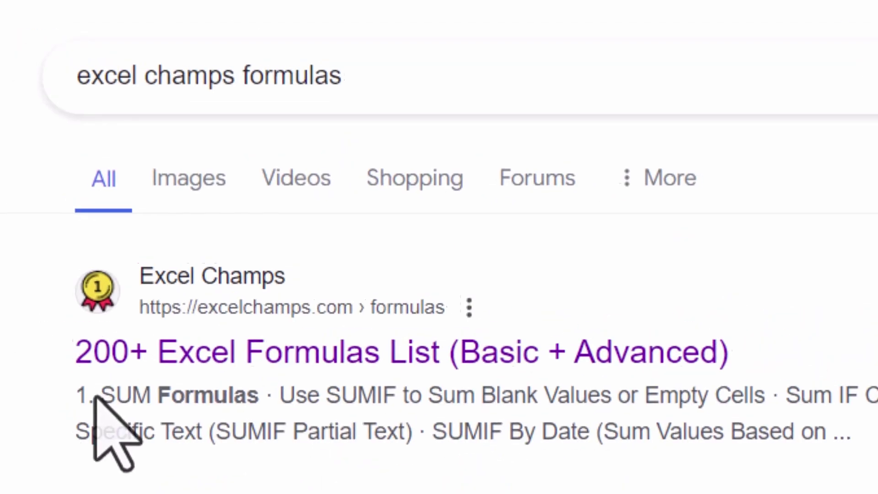
{"action": "left_click", "coordinate": [320, 352]}
{"action": "scroll", "coordinate": [169, 163], "scroll_direction": "down", "scroll_amount": 5}
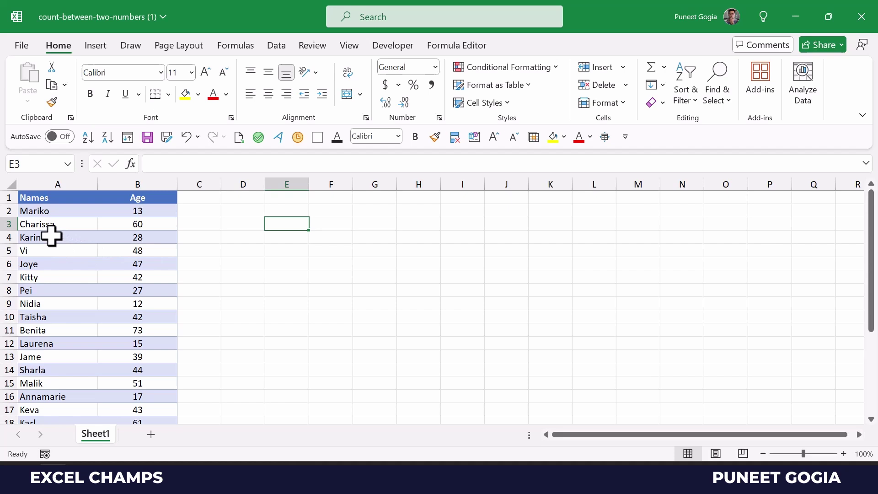
Enter the bounds 10 in D4 and 25 in D5, then move to cell F2
{"action": "left_click", "coordinate": [260, 241]}
{"action": "type", "text": "10"}
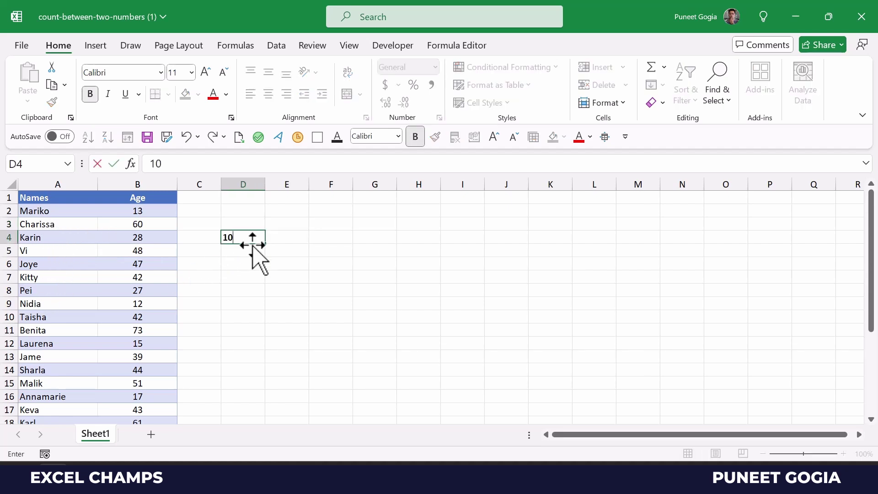
{"action": "key", "text": "Return"}
{"action": "type", "text": "25"}
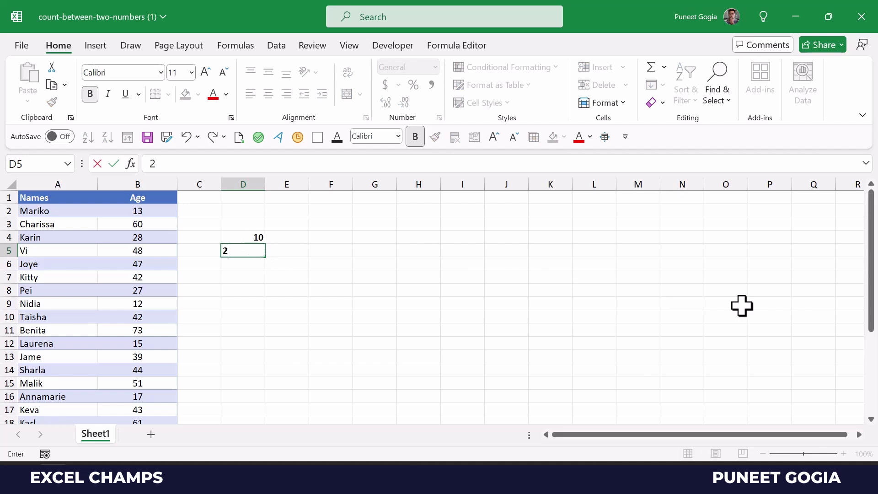
{"action": "key", "text": "Return"}
{"action": "key", "text": "Up"}
{"action": "key", "text": "Right"}
{"action": "key", "text": "Up"}
{"action": "key", "text": "Up"}
{"action": "key", "text": "Right"}
{"action": "key", "text": "Up"}
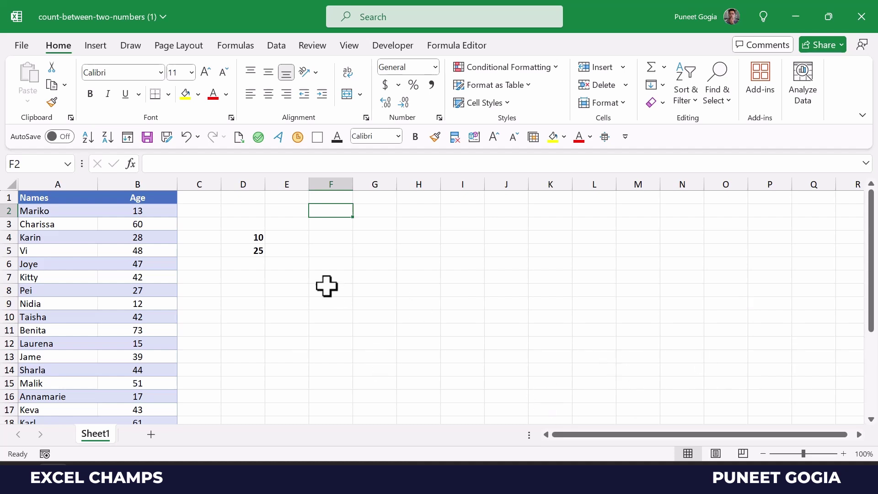
Start F2's formula as =SUMPRODUCT(INT( using the SUMPRODUCT autocomplete suggestion
{"action": "type", "text": "=Sum"}
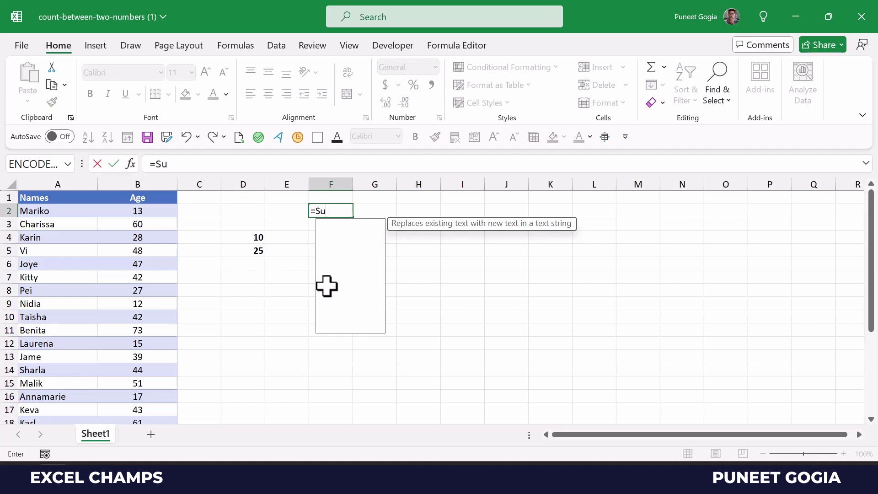
{"action": "key", "text": "Down"}
{"action": "key", "text": "Down"}
{"action": "key", "text": "Down"}
{"action": "key", "text": "Tab"}
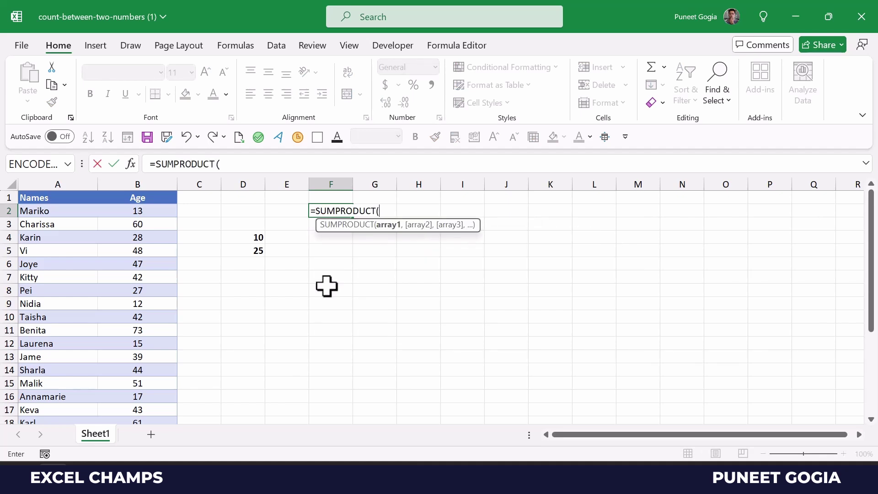
{"action": "type", "text": "INT("}
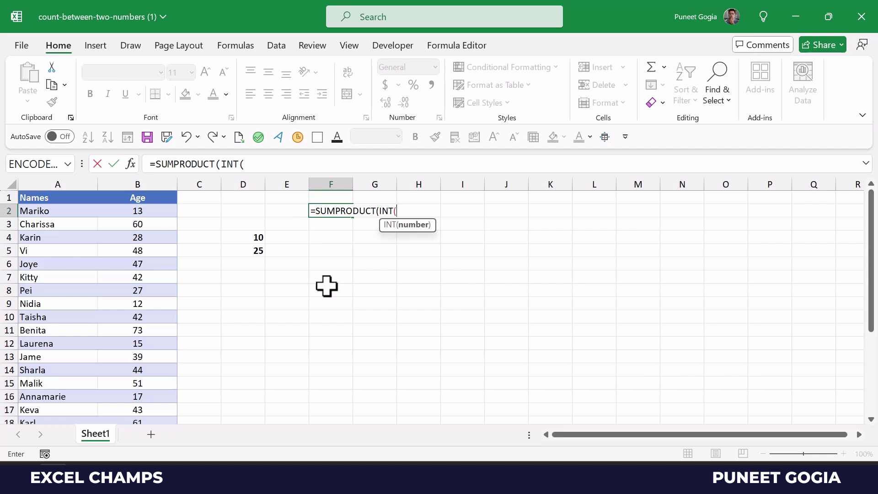
Complete the first term as INT(B2:B26>=10) with the age range B2:B26
{"action": "scroll", "coordinate": [147, 316], "scroll_direction": "down", "scroll_amount": 2}
{"action": "scroll", "coordinate": [147, 317], "scroll_direction": "up", "scroll_amount": 2}
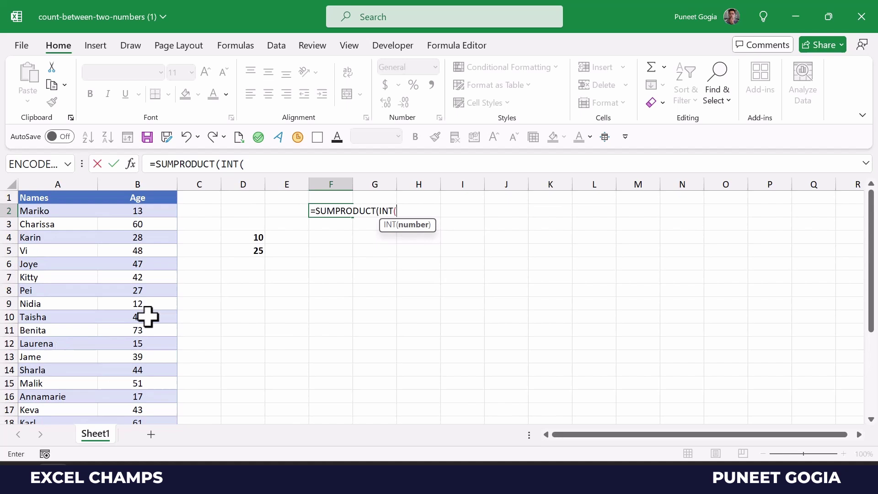
{"action": "scroll", "coordinate": [152, 296], "scroll_direction": "down", "scroll_amount": 1}
{"action": "scroll", "coordinate": [153, 296], "scroll_direction": "up", "scroll_amount": 1}
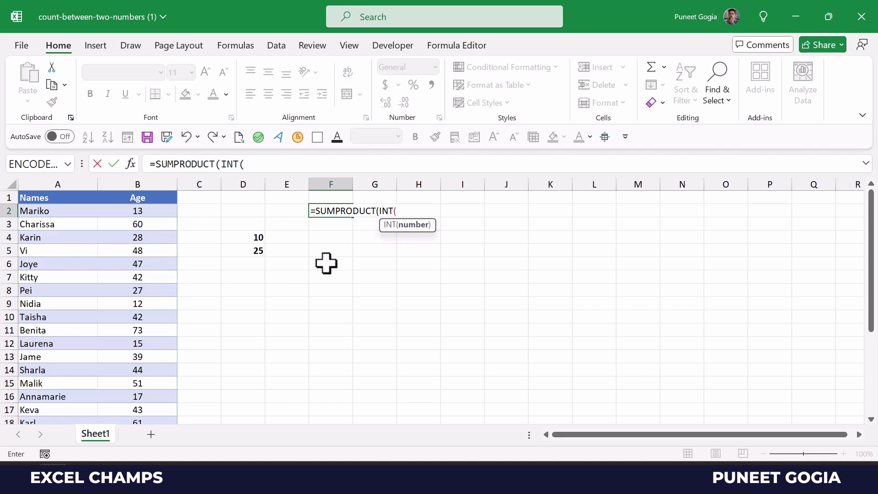
{"action": "left_click", "coordinate": [159, 212]}
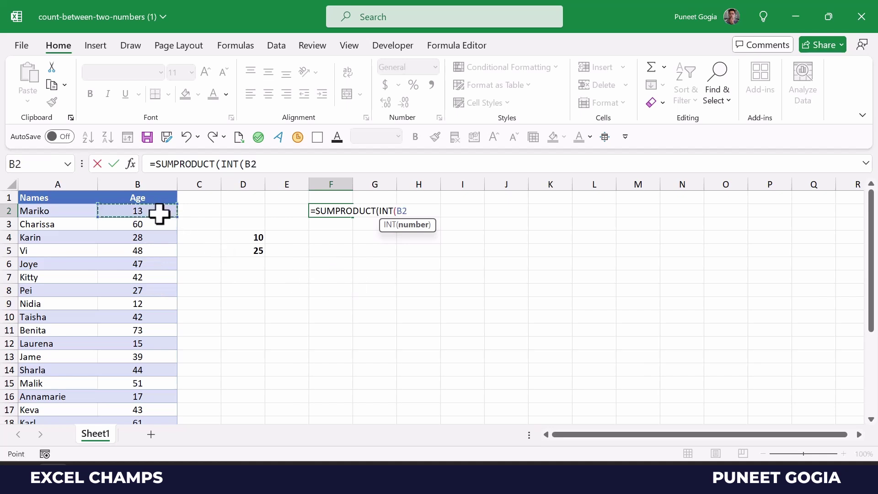
{"action": "key", "text": "ctrl+shift+Down"}
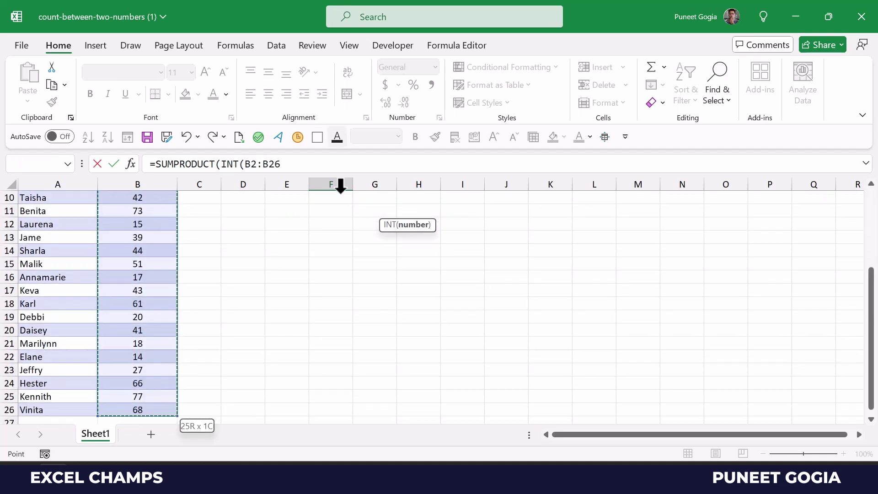
{"action": "key", "text": "ctrl+BackSpace"}
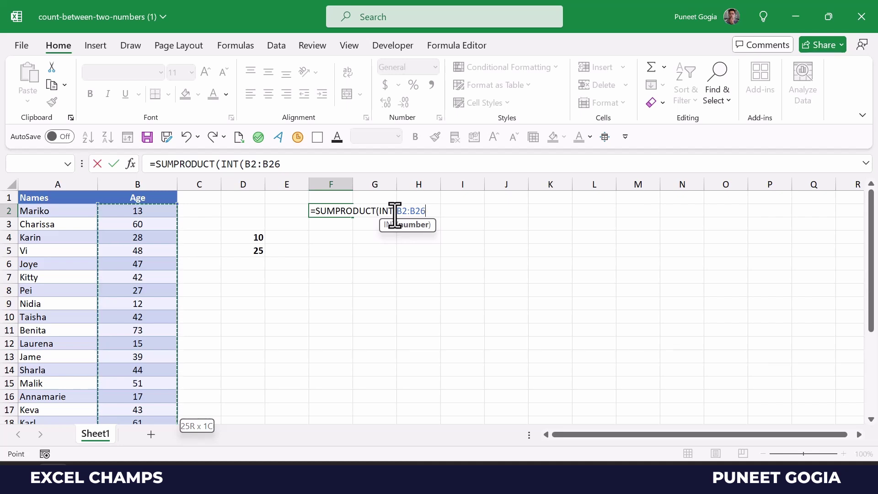
{"action": "type", "text": ">"}
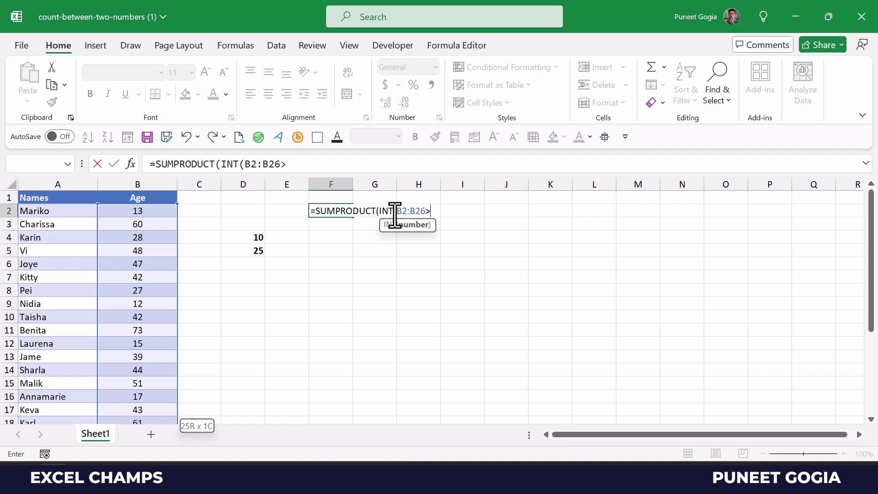
{"action": "type", "text": "=10)"}
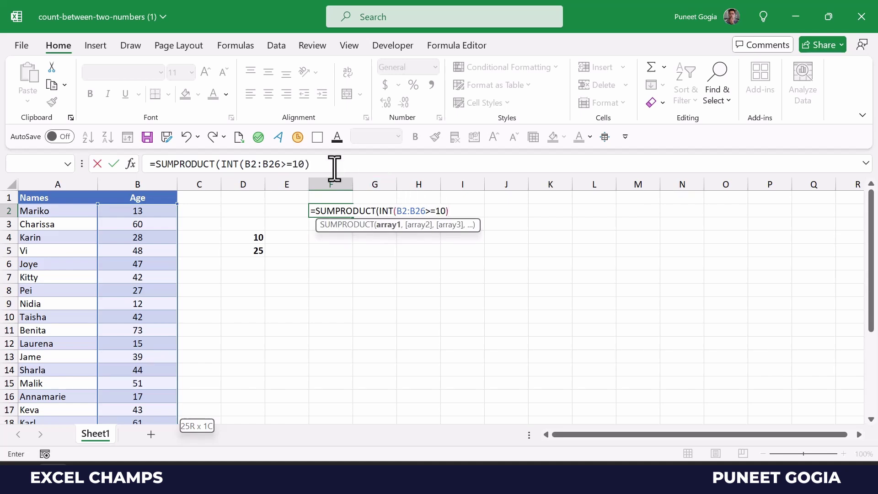
{"action": "left_click", "coordinate": [333, 168]}
Add the second term INT(B2:B26<=25) and commit the formula, which returns 7
{"action": "type", "text": ","}
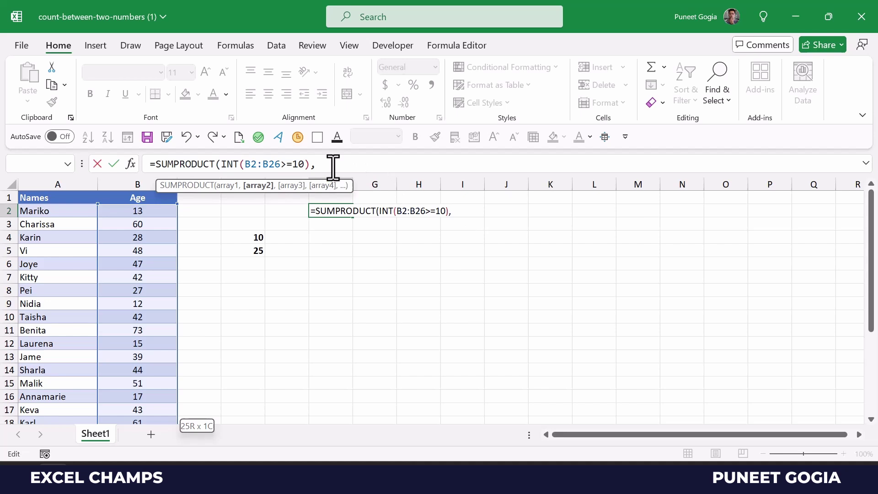
{"action": "type", "text": "Int"}
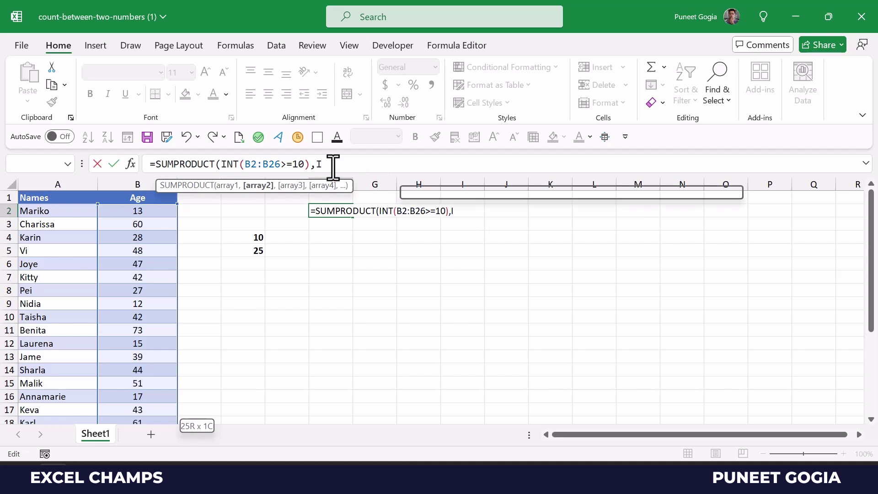
{"action": "key", "text": "Tab"}
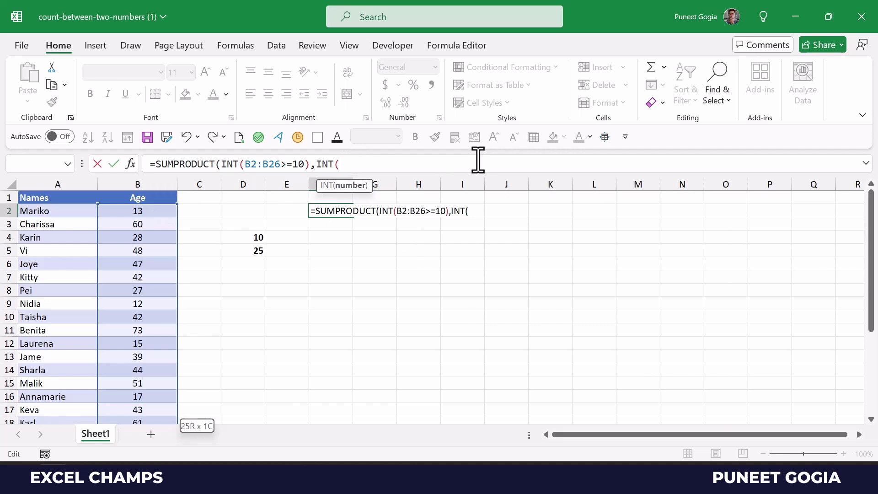
{"action": "type", "text": "B2"}
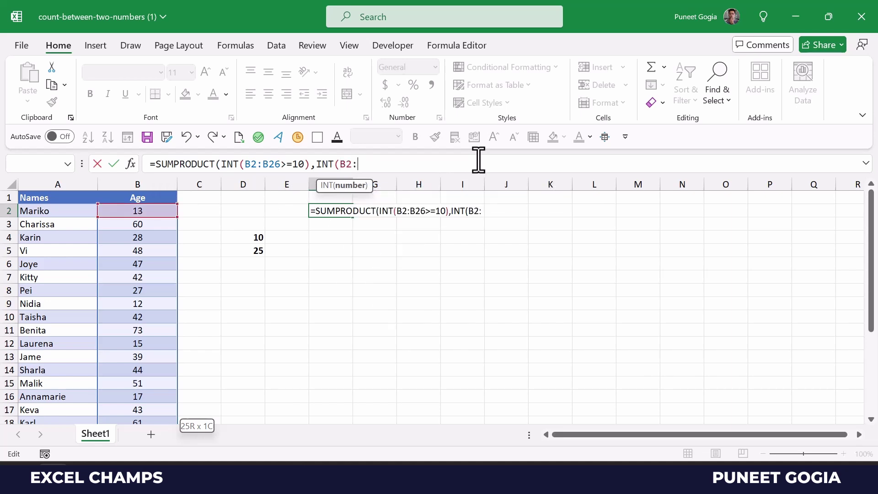
{"action": "type", "text": ":B"}
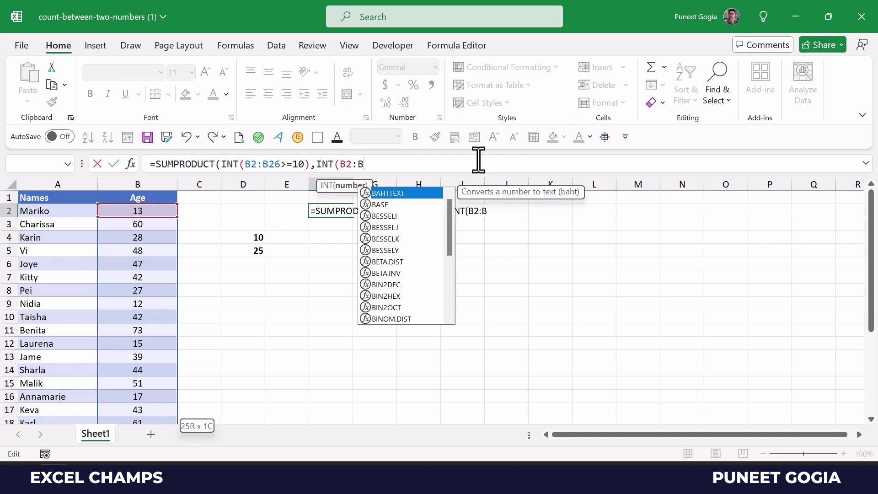
{"action": "type", "text": "26"}
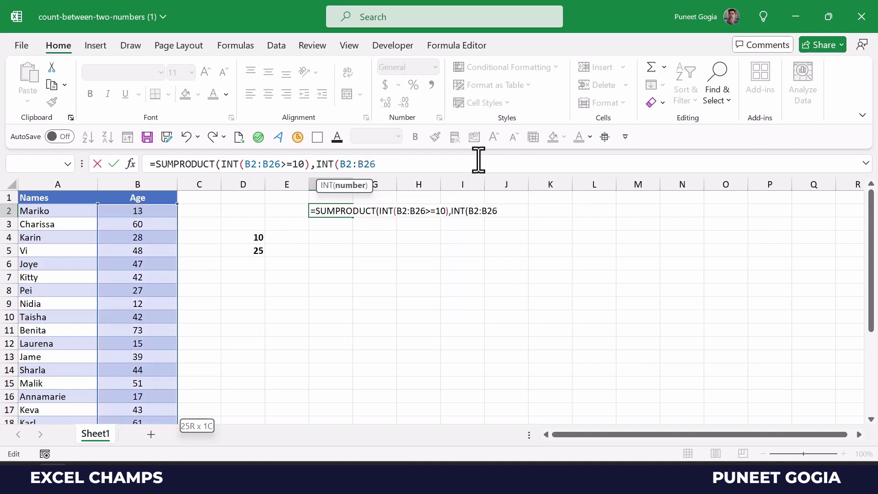
{"action": "type", "text": "<"}
{"action": "type", "text": "=25))"}
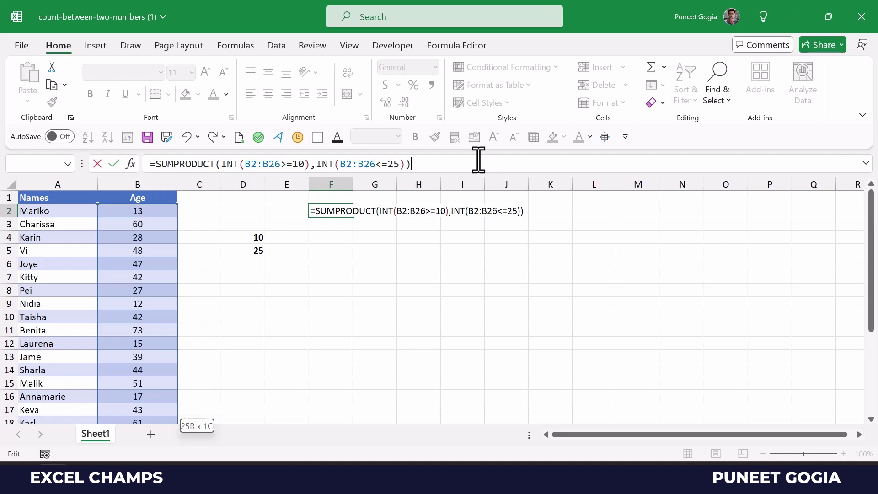
{"action": "key", "text": "Return"}
{"action": "key", "text": "Down"}
{"action": "key", "text": "Up"}
{"action": "key", "text": "Up"}
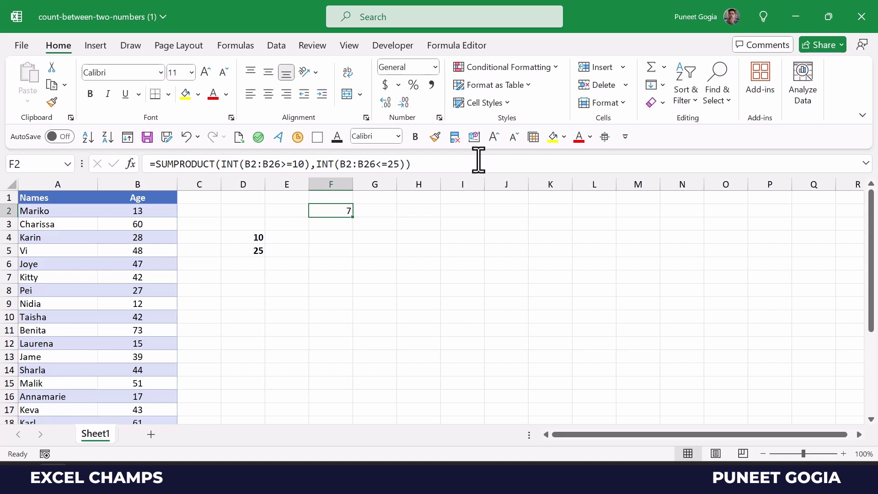
{"action": "key", "text": "Left"}
{"action": "key", "text": "Left"}
{"action": "key", "text": "Left"}
{"action": "key", "text": "Left"}
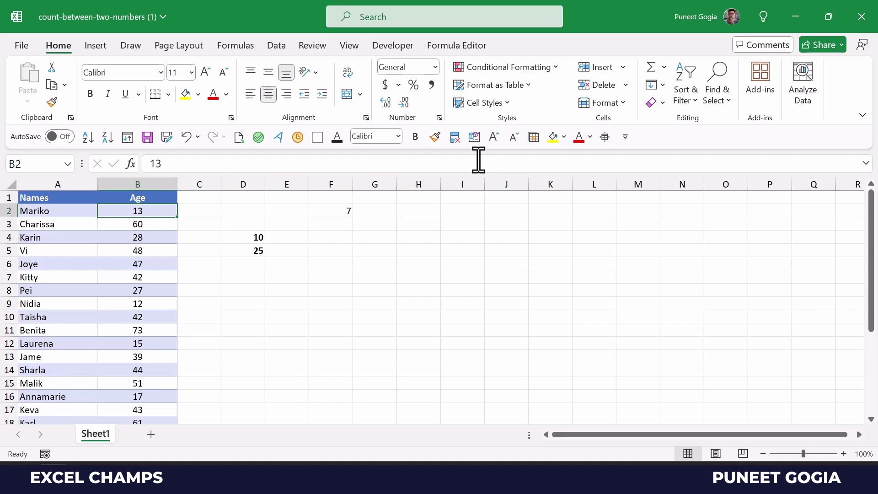
{"action": "key", "text": "Left"}
{"action": "key", "text": "Up"}
{"action": "key", "text": "Right"}
{"action": "key", "text": "alt+d"}
{"action": "key", "text": "f"}
{"action": "key", "text": "f"}
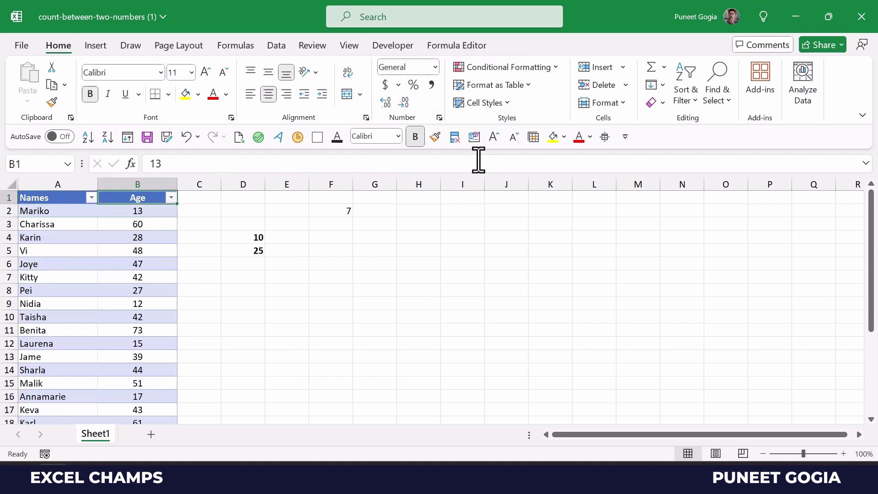
{"action": "key", "text": "alt+Down"}
{"action": "key", "text": "Down"}
{"action": "key", "text": "Down"}
{"action": "key", "text": "Down"}
{"action": "key", "text": "Down"}
{"action": "key", "text": "Down"}
{"action": "key", "text": "Down"}
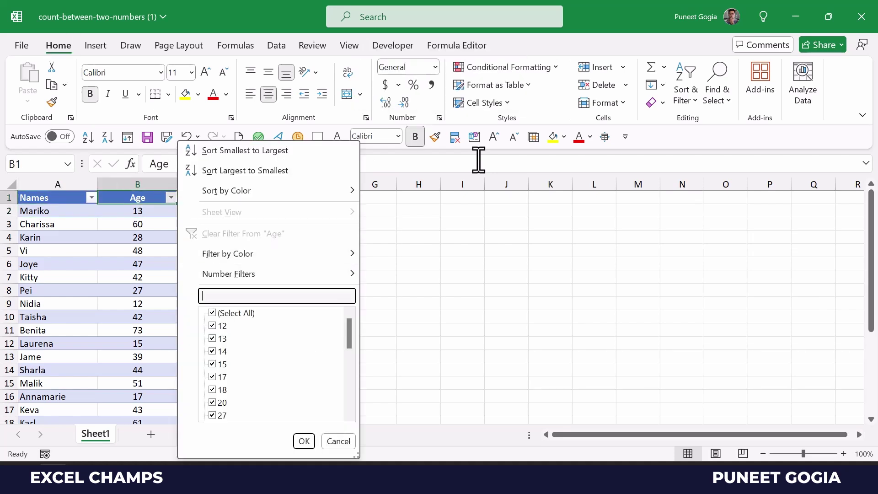
{"action": "key", "text": "space"}
{"action": "key", "text": "Down"}
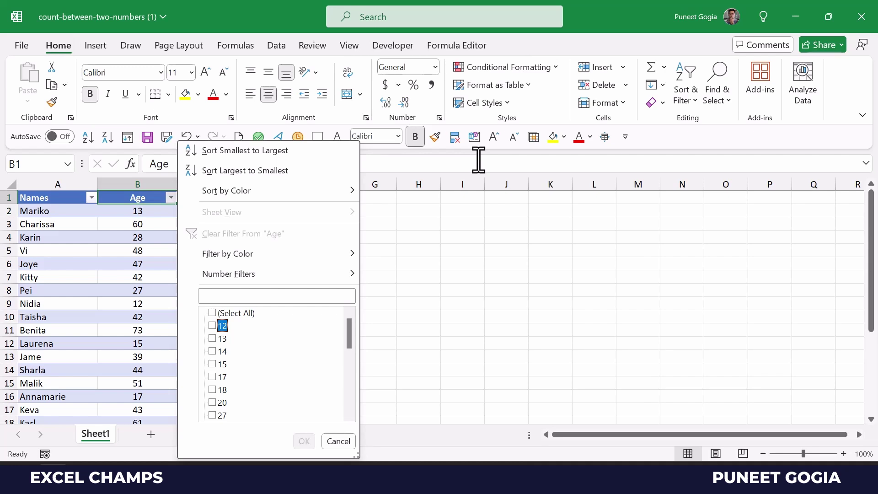
{"action": "key", "text": "space"}
{"action": "key", "text": "Down"}
{"action": "key", "text": "space"}
{"action": "key", "text": "Down"}
{"action": "key", "text": "space"}
{"action": "key", "text": "Down"}
{"action": "key", "text": "space"}
{"action": "key", "text": "Down"}
{"action": "key", "text": "space"}
{"action": "key", "text": "Down"}
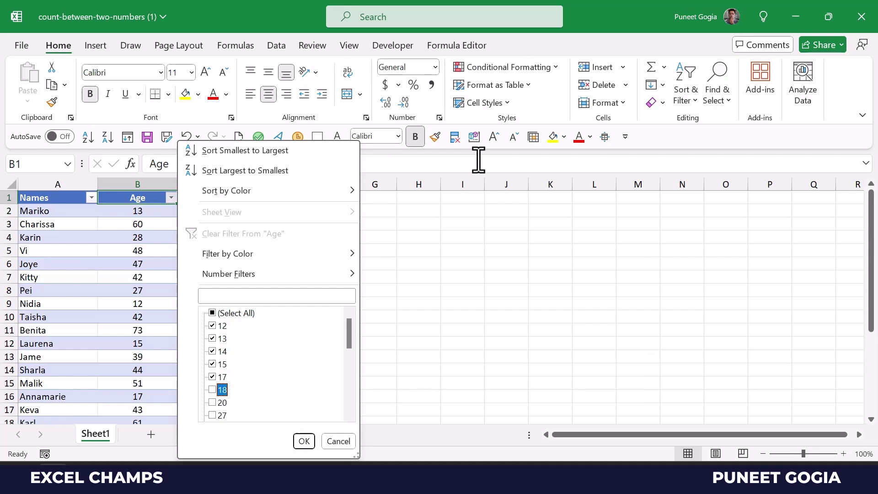
{"action": "key", "text": "space"}
{"action": "key", "text": "Down"}
{"action": "key", "text": "Down"}
{"action": "key", "text": "Up"}
{"action": "key", "text": "space"}
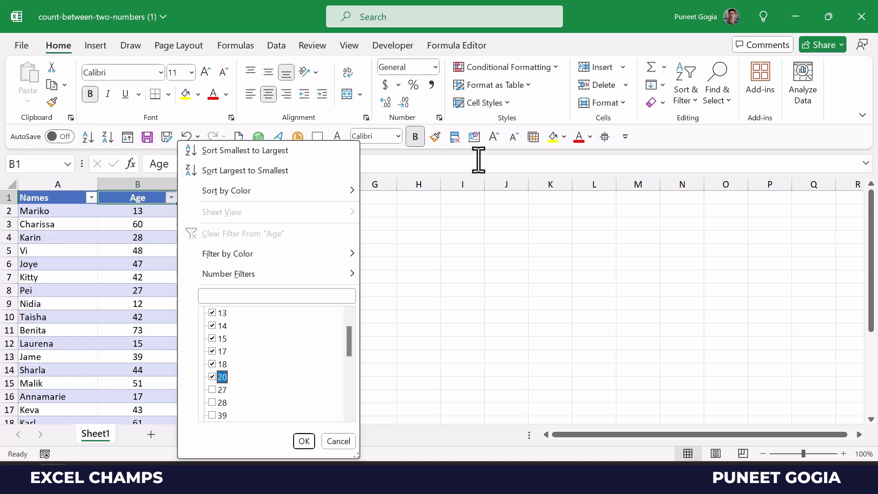
{"action": "key", "text": "Return"}
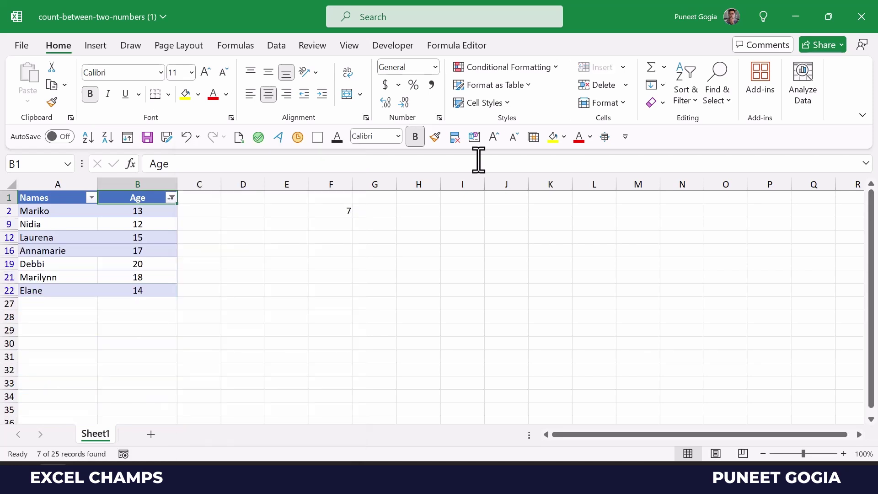
{"action": "key", "text": "Down"}
{"action": "key", "text": "ctrl+shift+Down"}
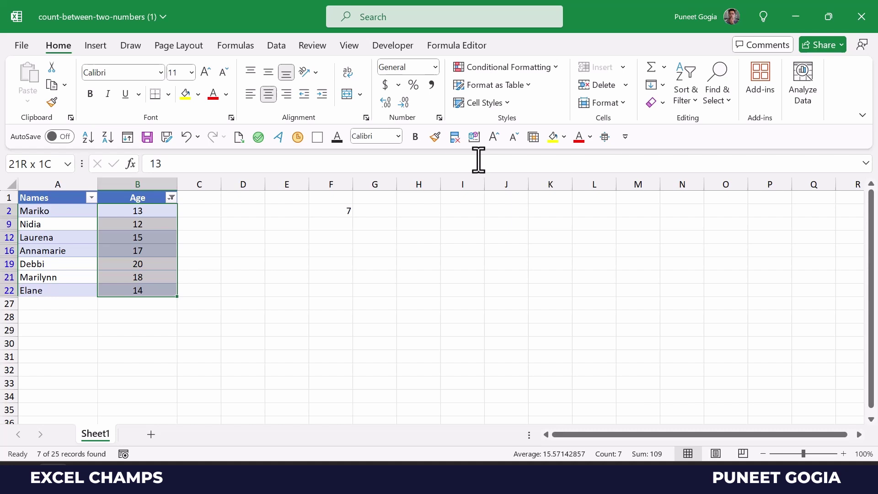
{"action": "key", "text": "ctrl+Up"}
{"action": "key", "text": "alt+d"}
{"action": "key", "text": "f"}
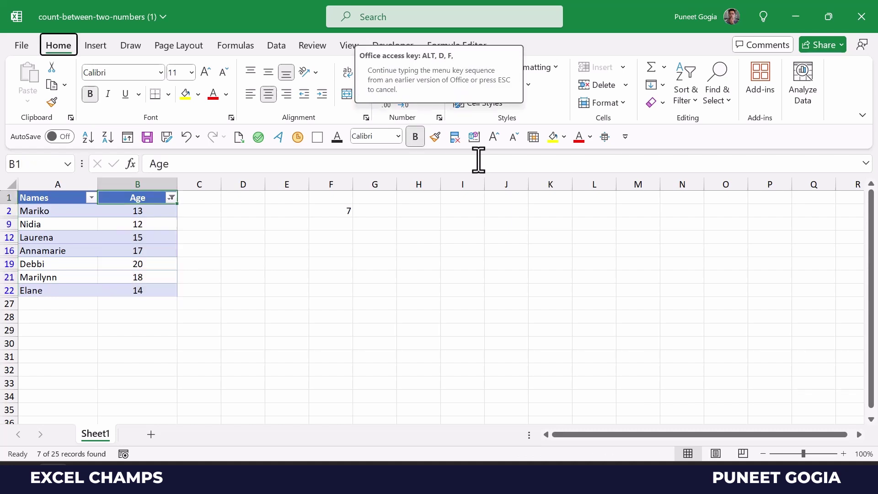
{"action": "key", "text": "f"}
{"action": "key", "text": "Down"}
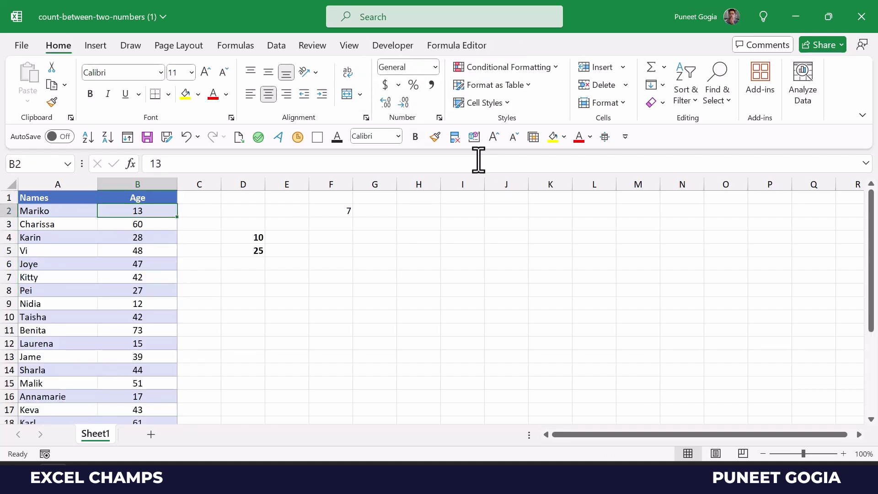
{"action": "key", "text": "Up"}
{"action": "key", "text": "Right"}
{"action": "key", "text": "Right"}
{"action": "key", "text": "Right"}
{"action": "key", "text": "Right"}
Edit F2's formula and select INT(B2:B26>=10) to see its evaluated 1/0 array
{"action": "key", "text": "Down"}
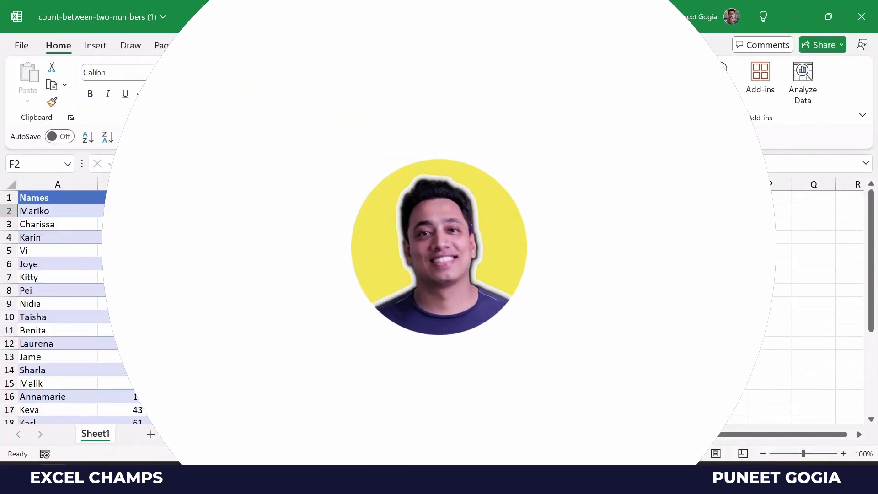
{"action": "left_click", "coordinate": [301, 165]}
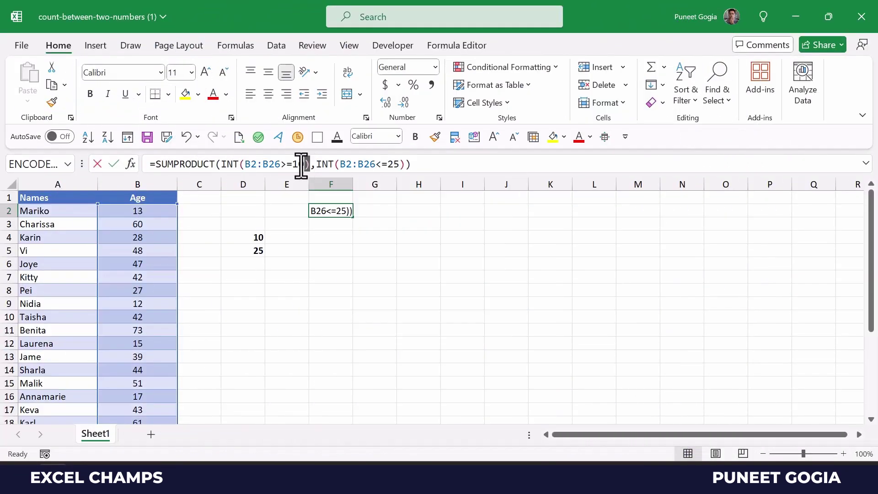
{"action": "left_click_drag", "start_coordinate": [301, 164], "coordinate": [221, 165]}
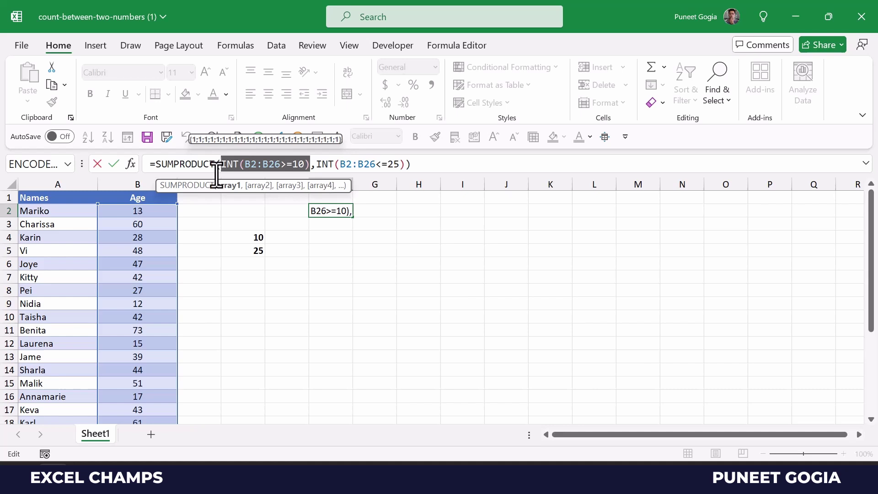
{"action": "scroll", "coordinate": [152, 292], "scroll_direction": "down", "scroll_amount": 3}
{"action": "scroll", "coordinate": [152, 293], "scroll_direction": "up", "scroll_amount": 3}
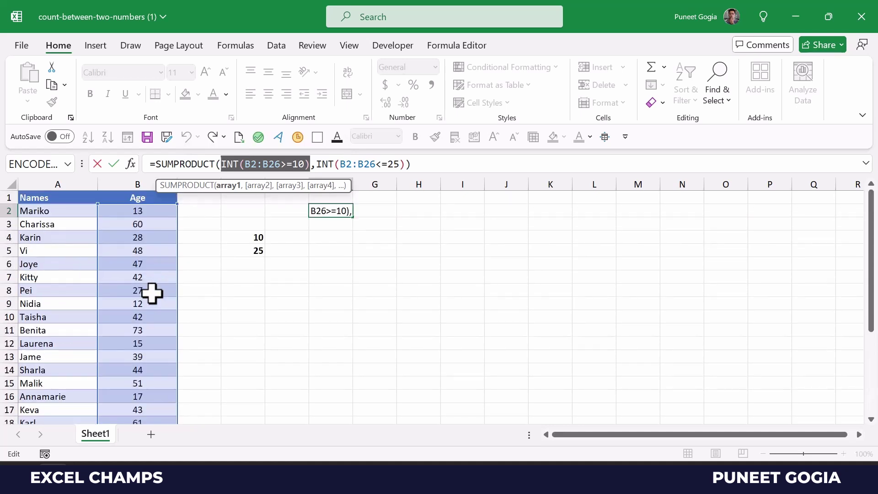
{"action": "mouse_move", "coordinate": [307, 164]}
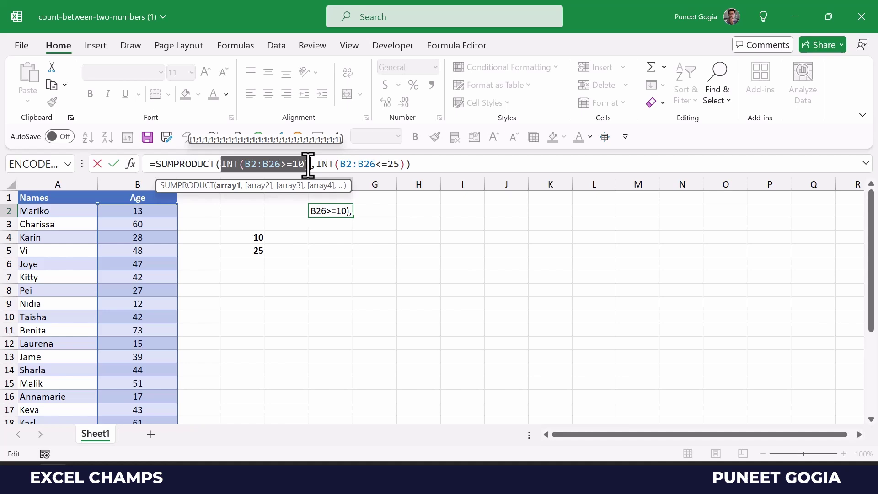
Select INT(B2:B26<=25), then both terms together, to compare their evaluated arrays
{"action": "left_click_drag", "start_coordinate": [316, 165], "coordinate": [405, 165]}
{"action": "mouse_move", "coordinate": [375, 169]}
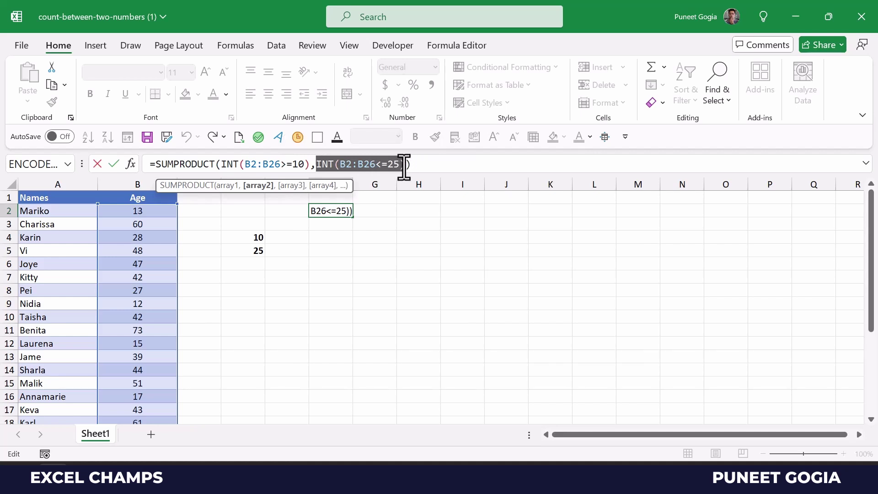
{"action": "mouse_move", "coordinate": [403, 166]}
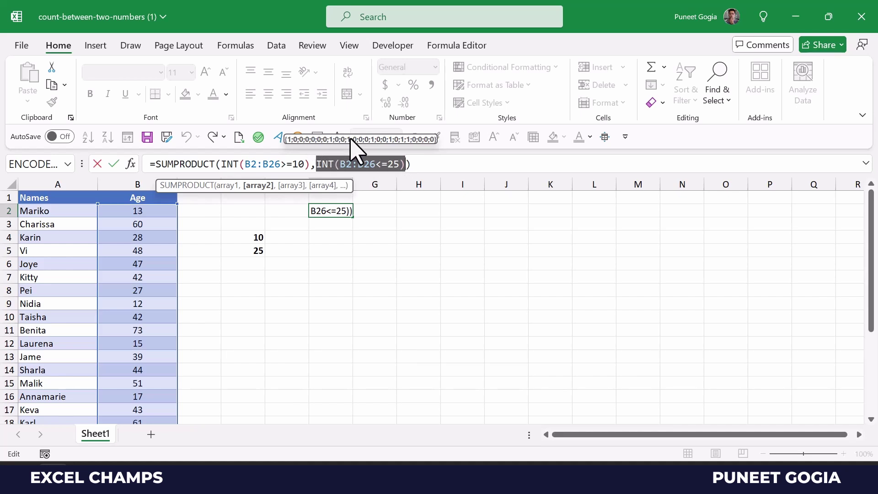
{"action": "left_click_drag", "start_coordinate": [222, 164], "coordinate": [407, 165]}
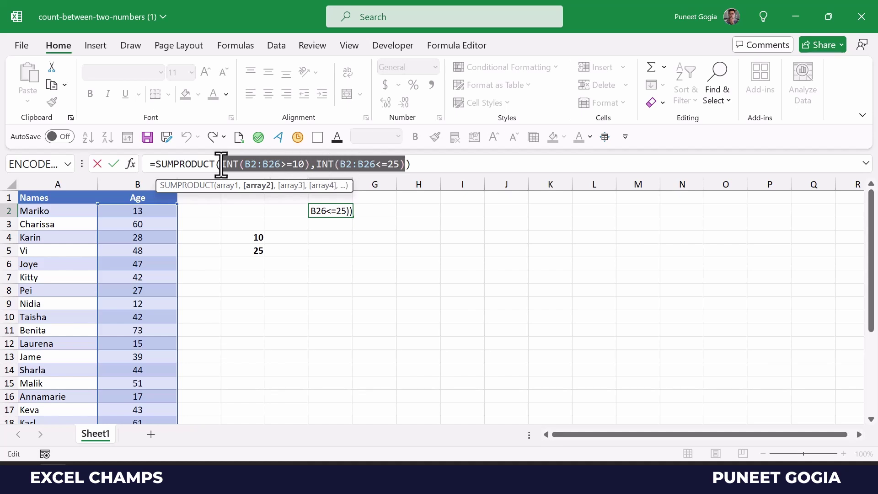
{"action": "left_click_drag", "start_coordinate": [221, 165], "coordinate": [405, 166]}
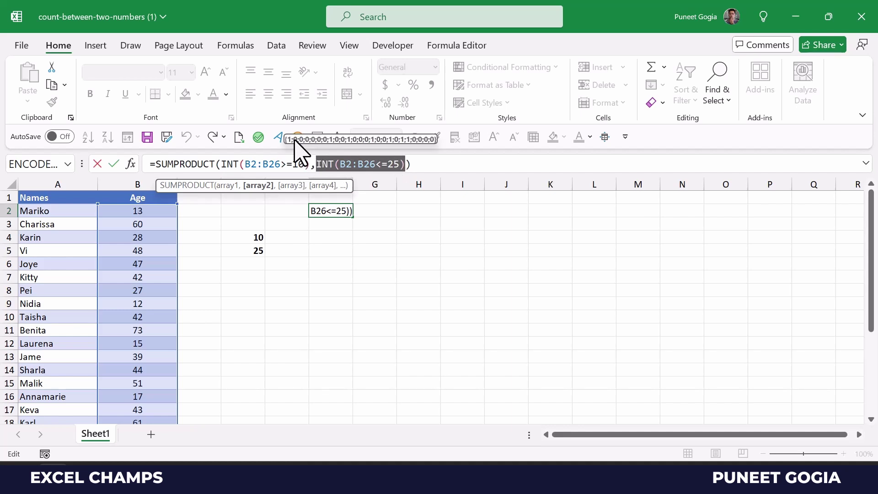